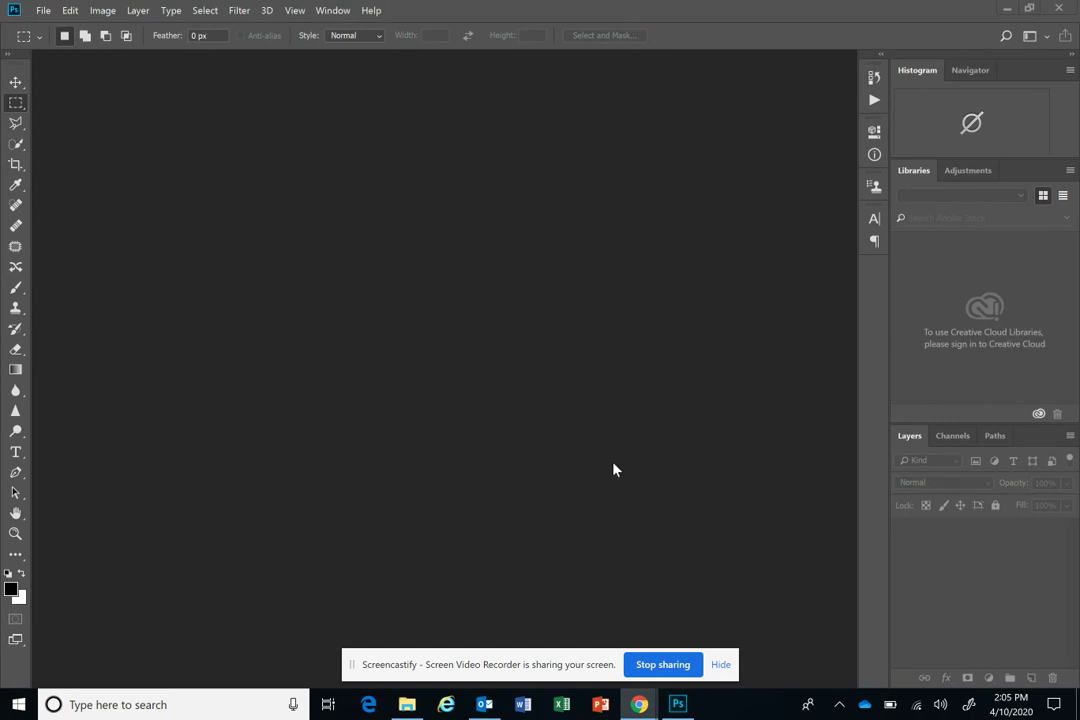
Step: Create a new document 120 inches wide and 60 inches high
left_click(43, 11)
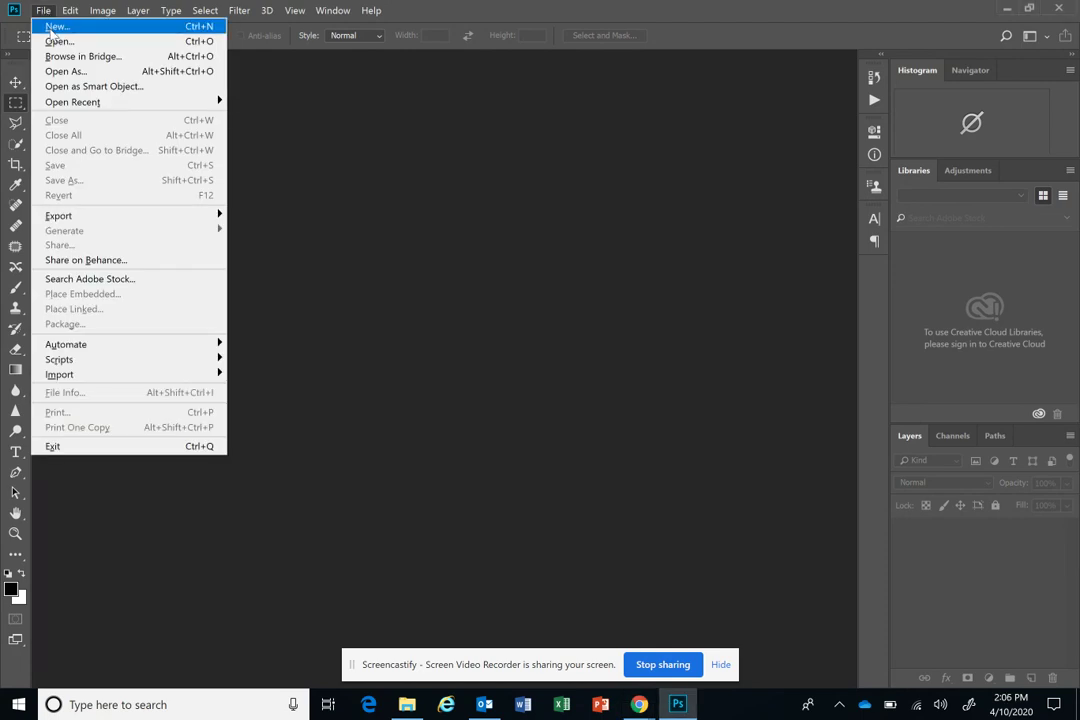
left_click(52, 27)
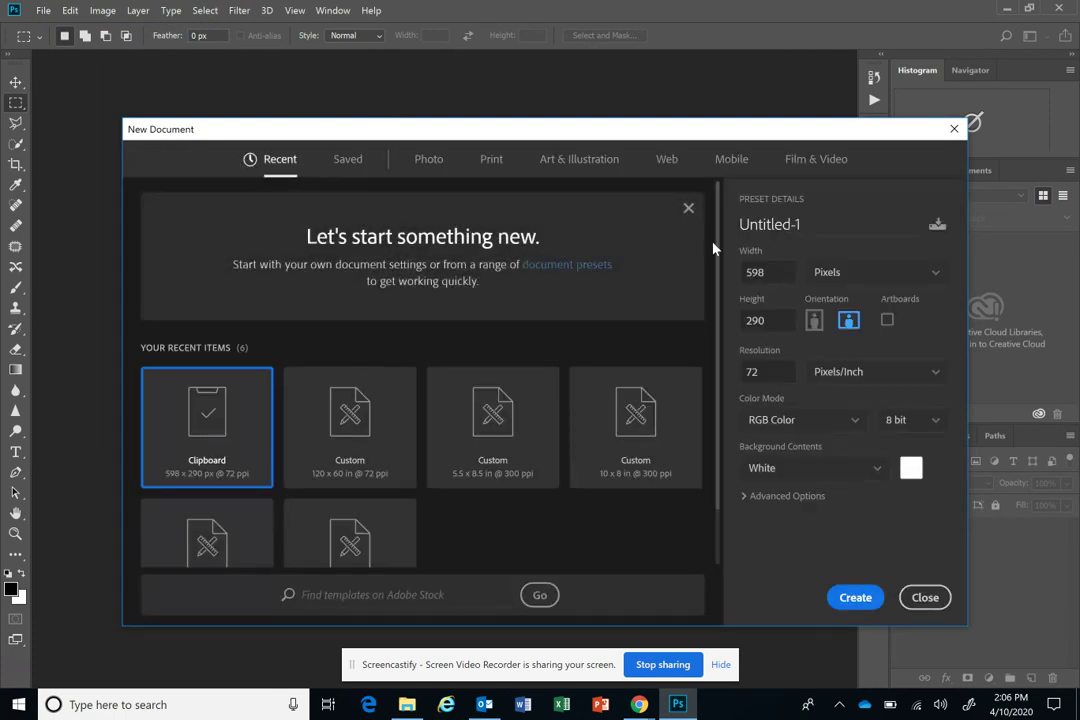
left_click(836, 278)
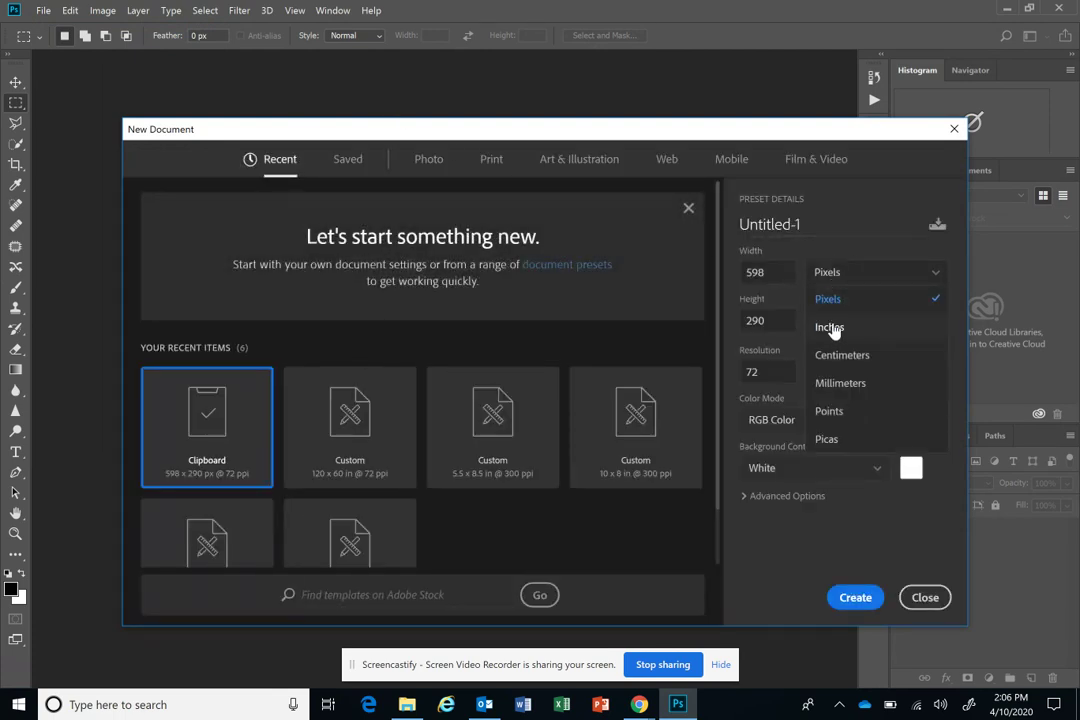
left_click(833, 330)
left_click(778, 275)
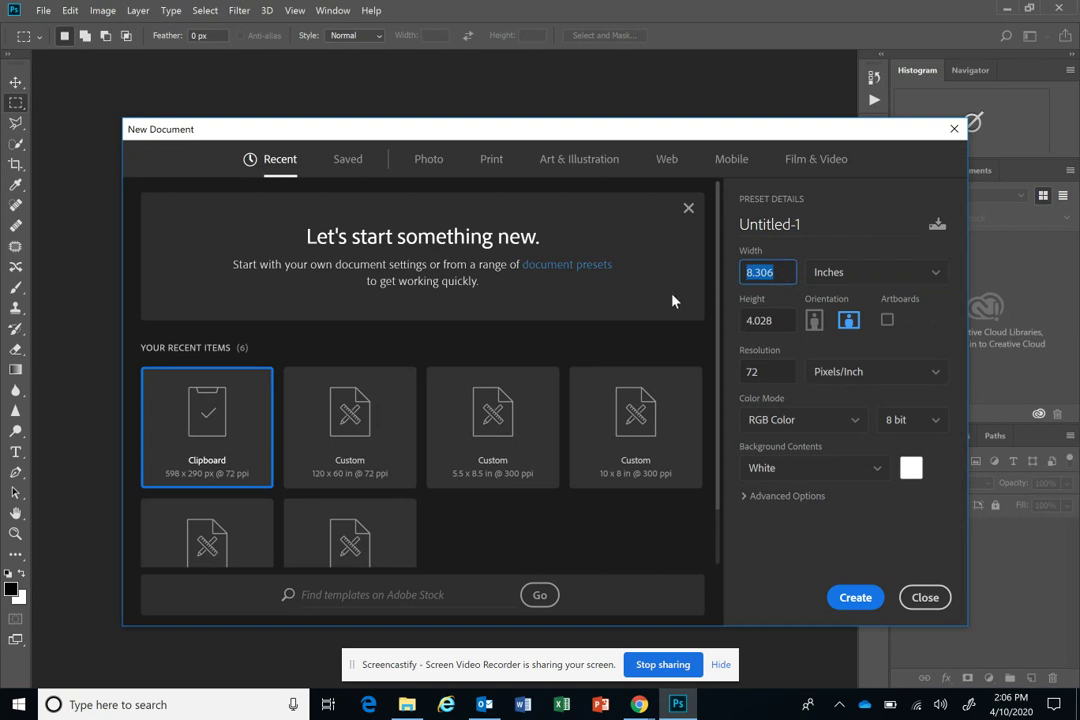
type("120")
left_click(762, 331)
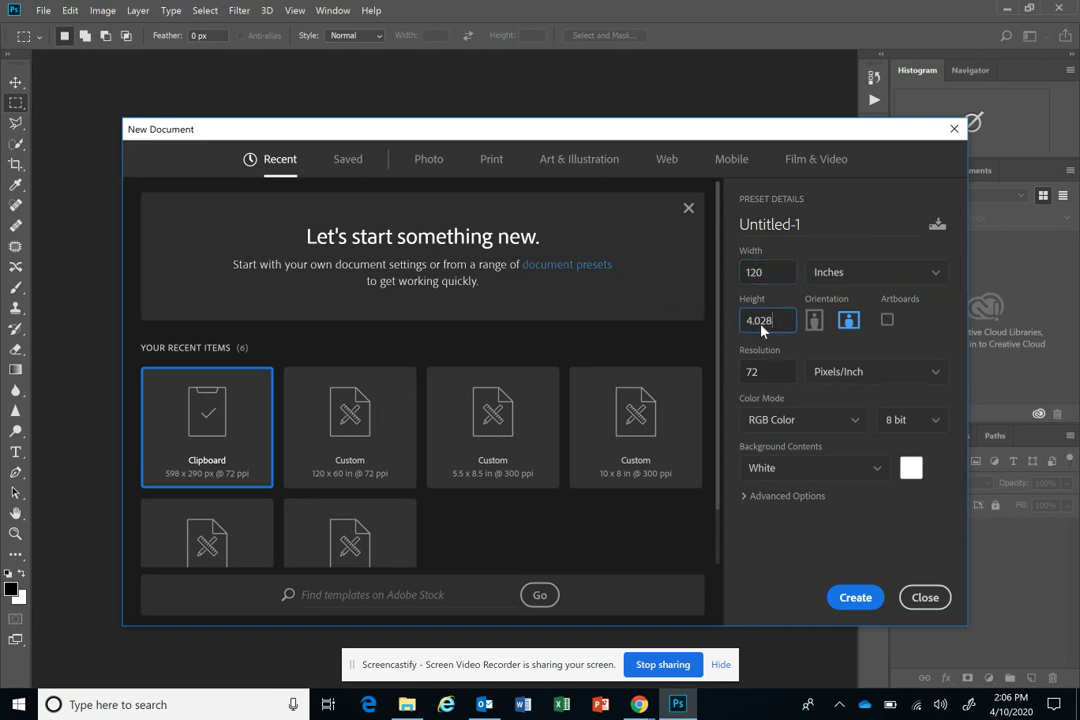
type("60")
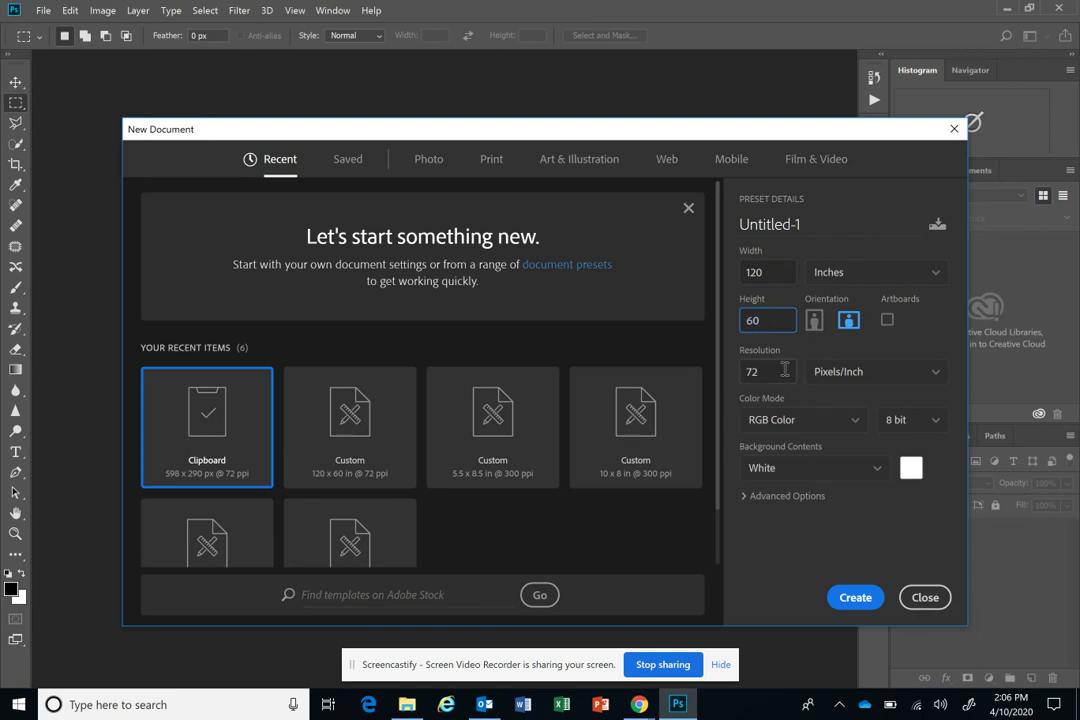
left_click(852, 598)
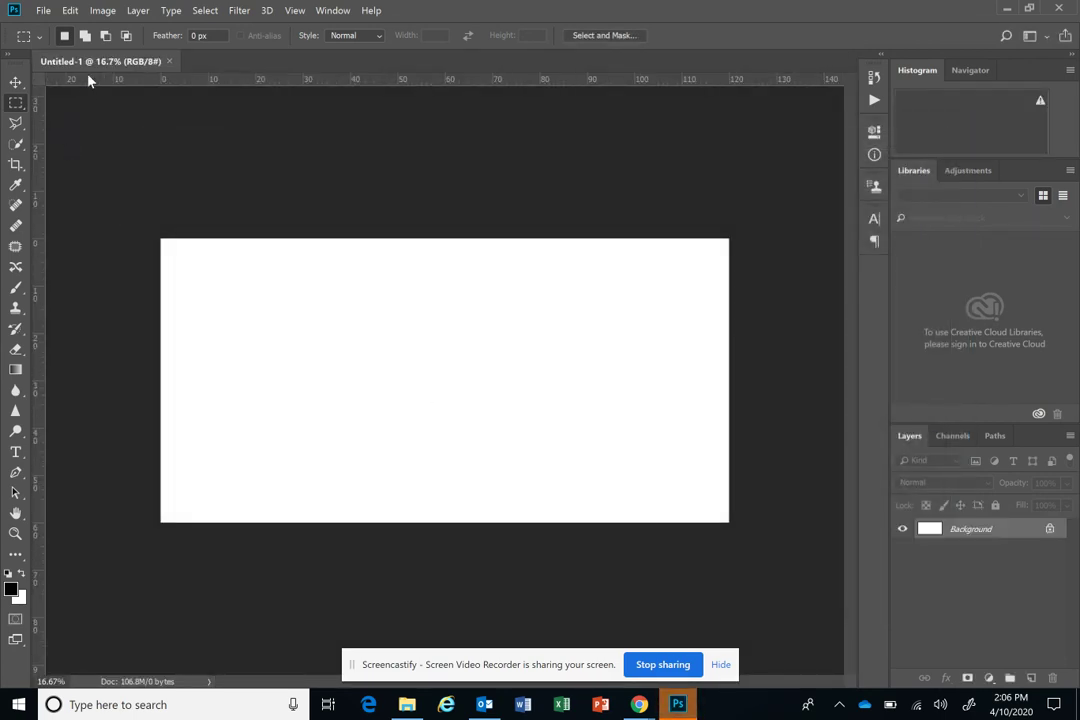
Step: Float the new document in its own window and open 7romeoPORTRAIT.jpg from the file folder in a separate floating window
left_click_drag(90, 62, 104, 150)
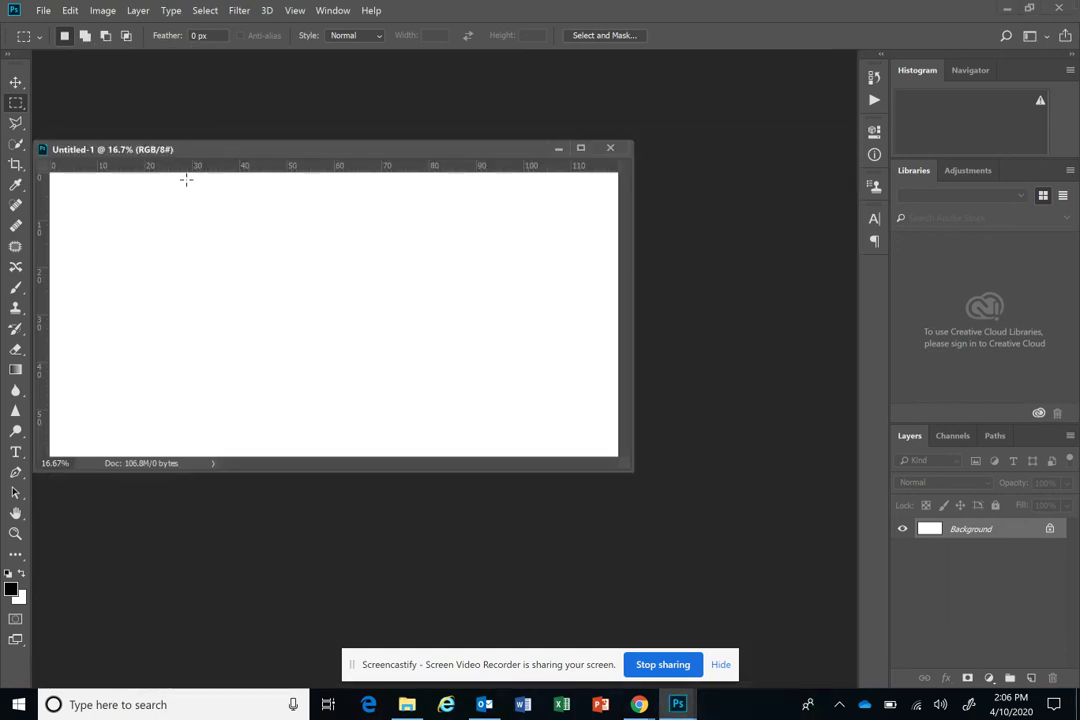
left_click(407, 704)
left_click_drag(745, 117, 499, 120)
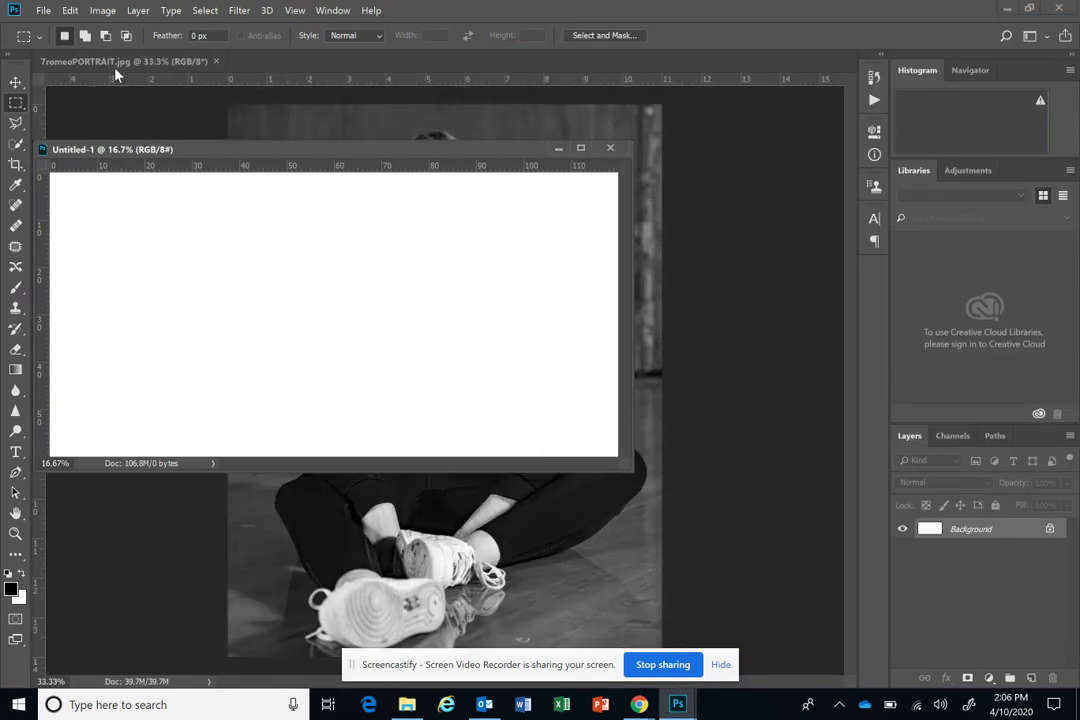
left_click_drag(117, 64, 446, 126)
Step: Set the portrait image's resolution to 72 pixels/inch and enlarge its window around the picture
left_click(104, 10)
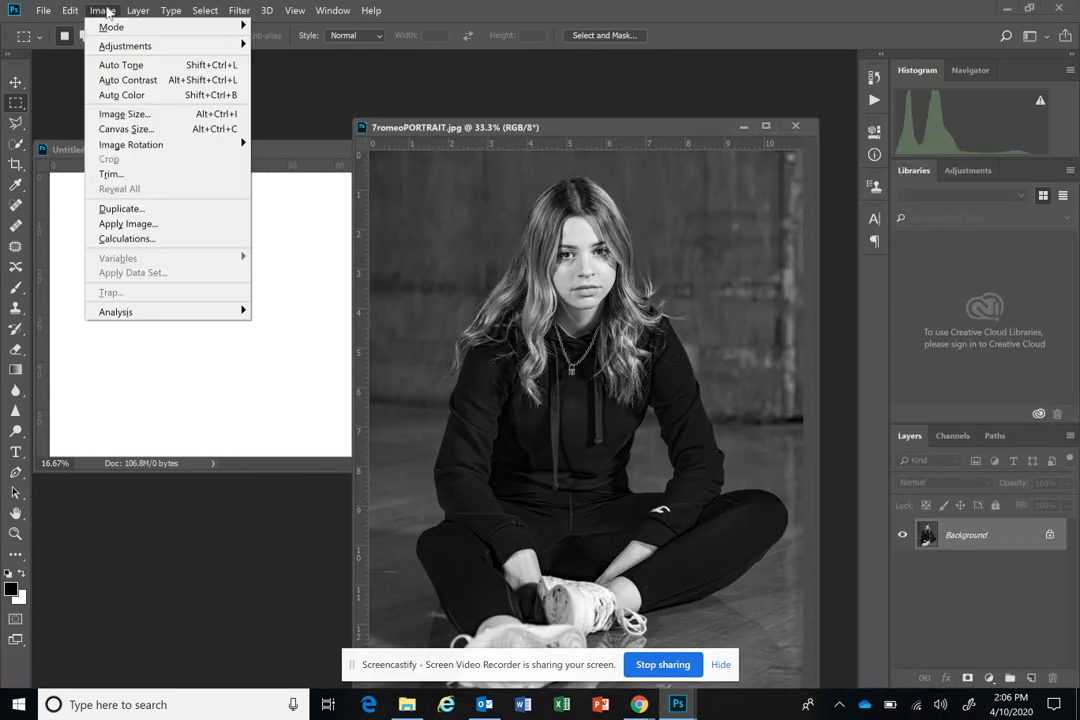
left_click(112, 113)
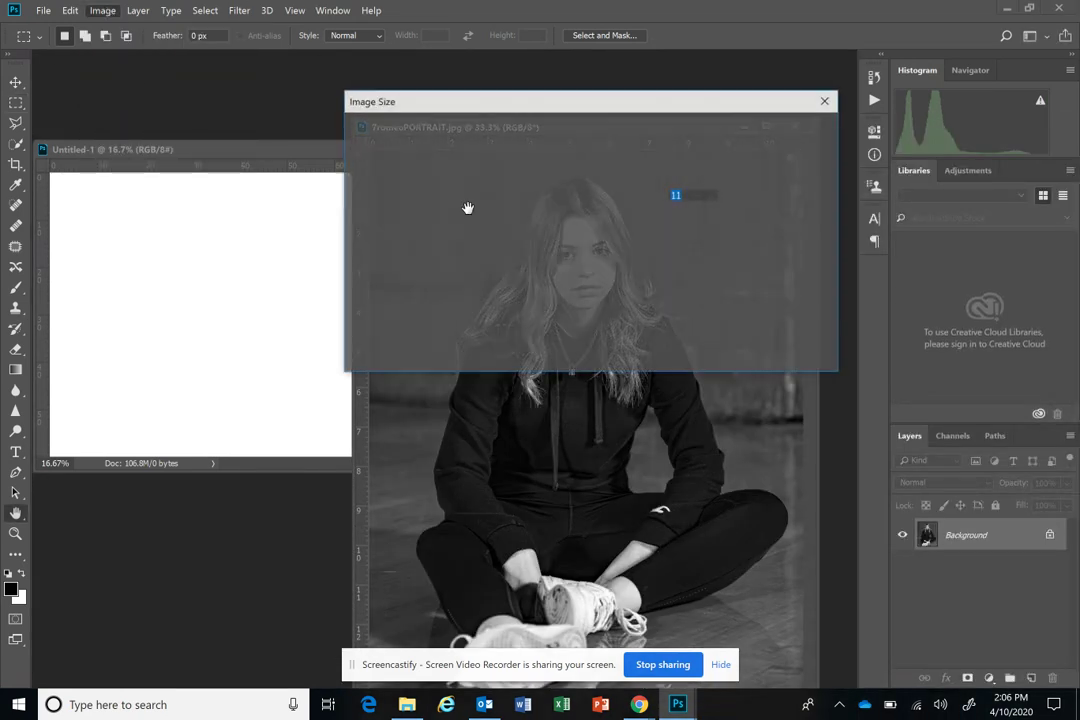
left_click(662, 243)
type("72")
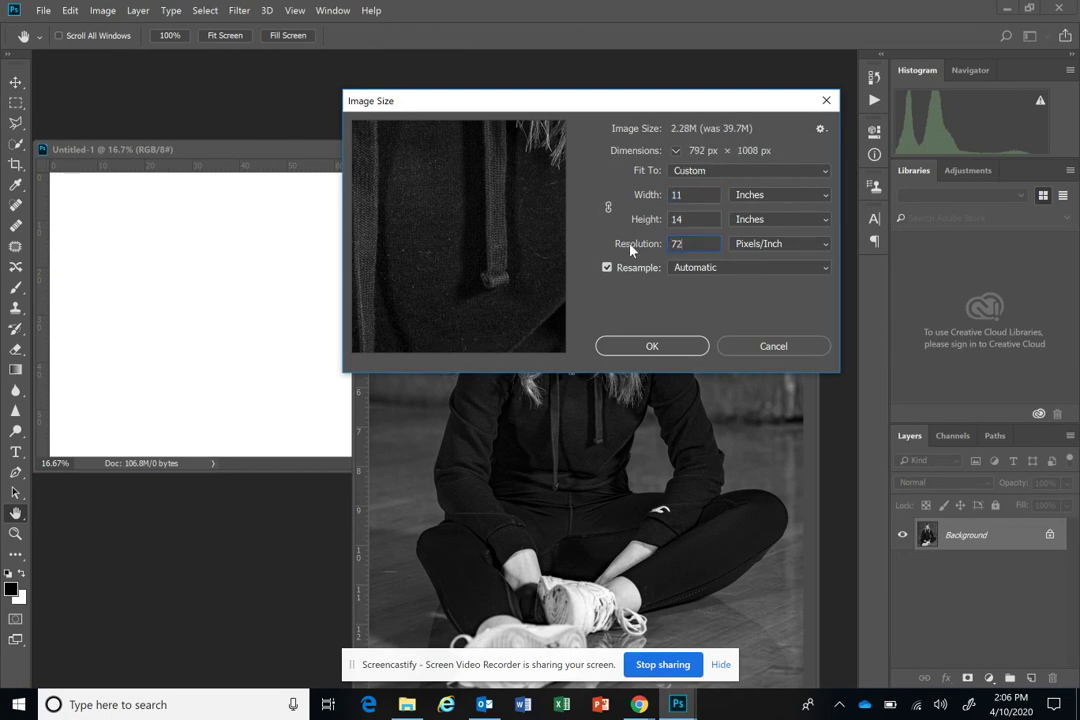
type("m")
left_click(680, 347)
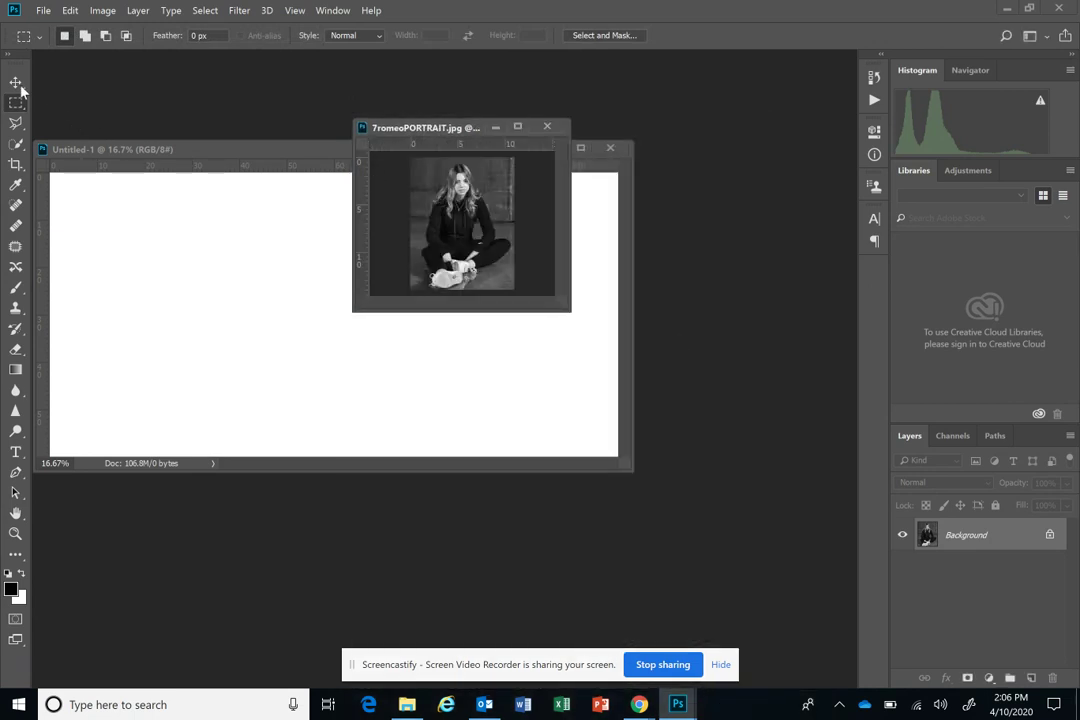
left_click_drag(561, 307, 719, 436)
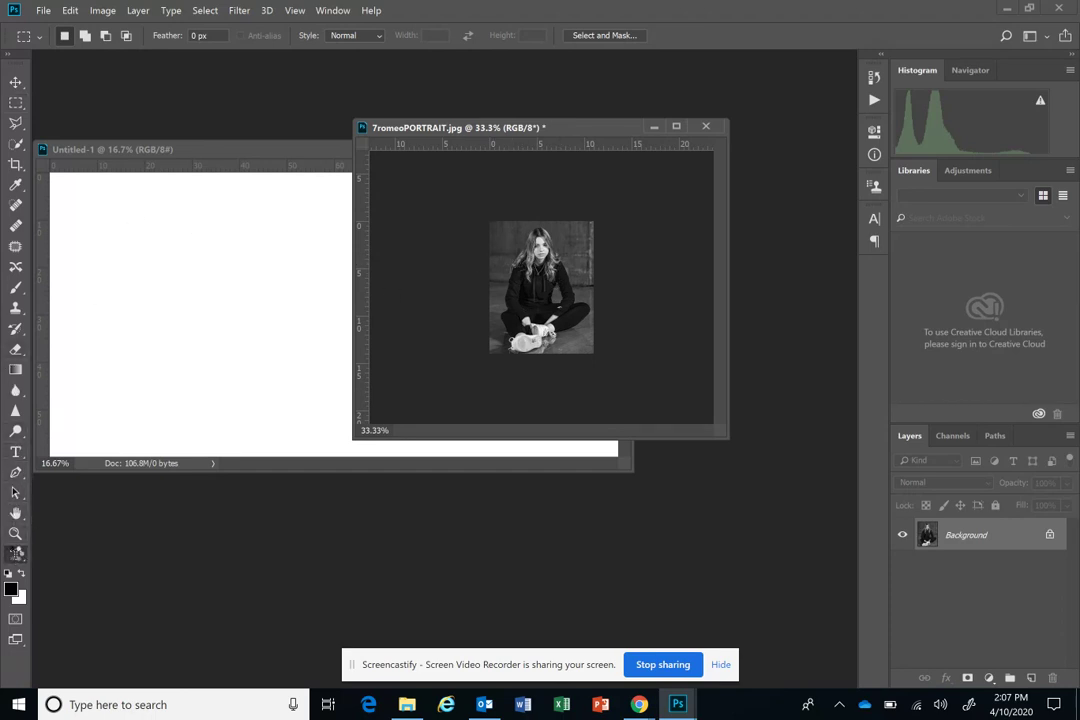
Step: Fill the background of the blank Untitled-1 document with medium gray (#959595) using the Paint Bucket
left_click(15, 555)
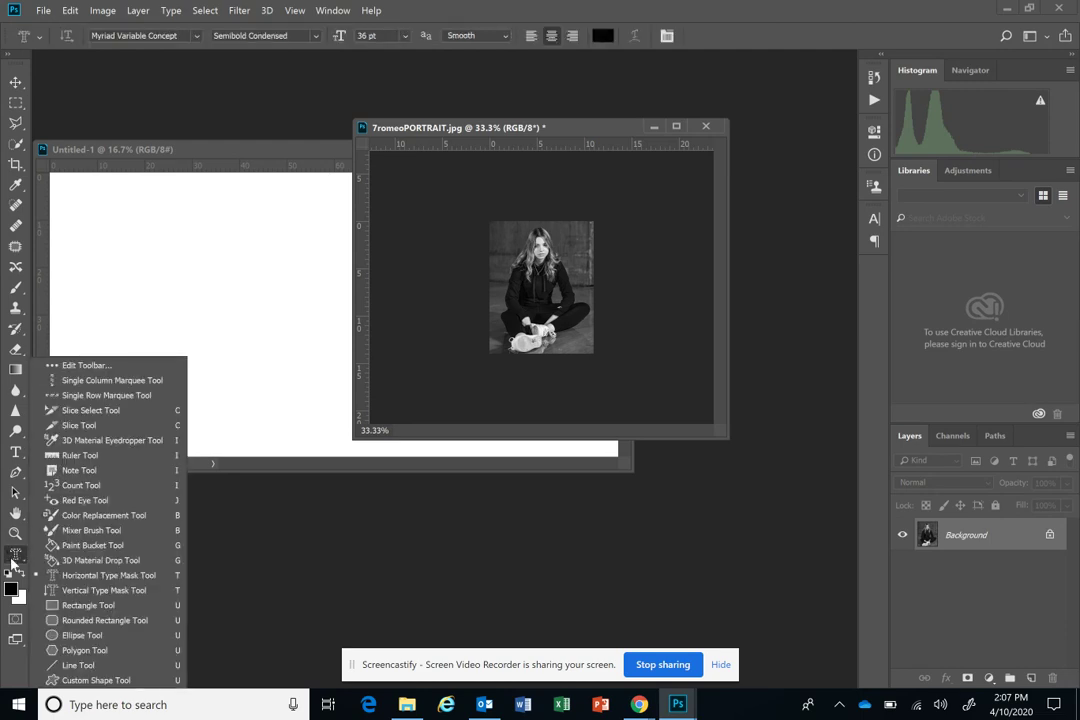
left_click(100, 545)
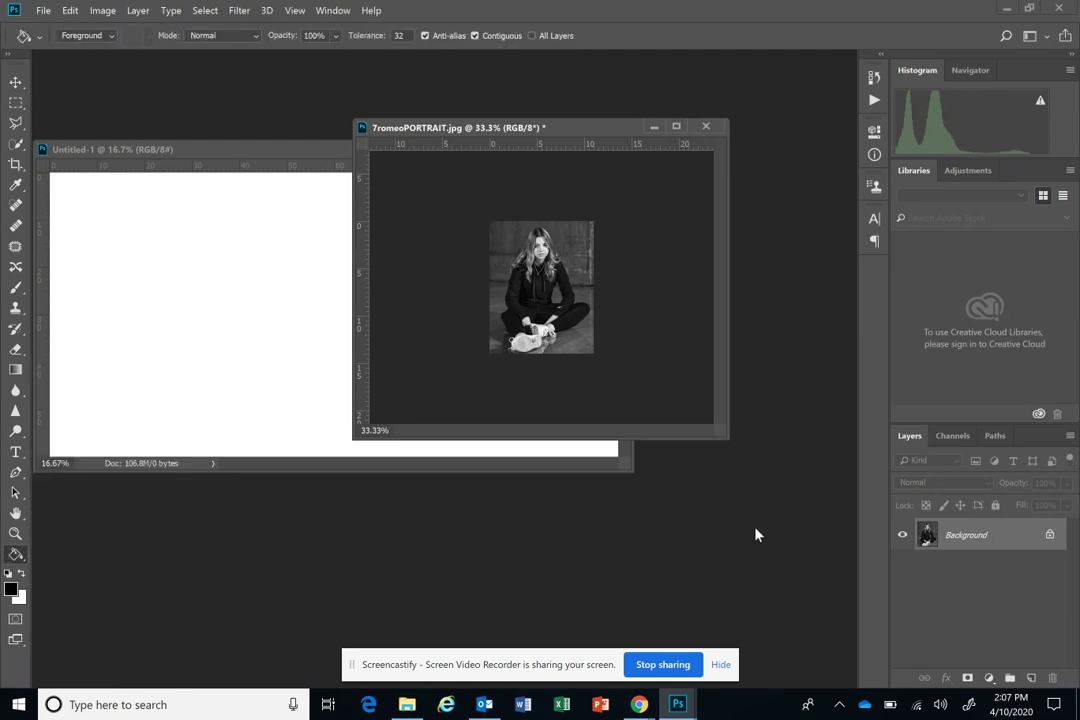
left_click(176, 146)
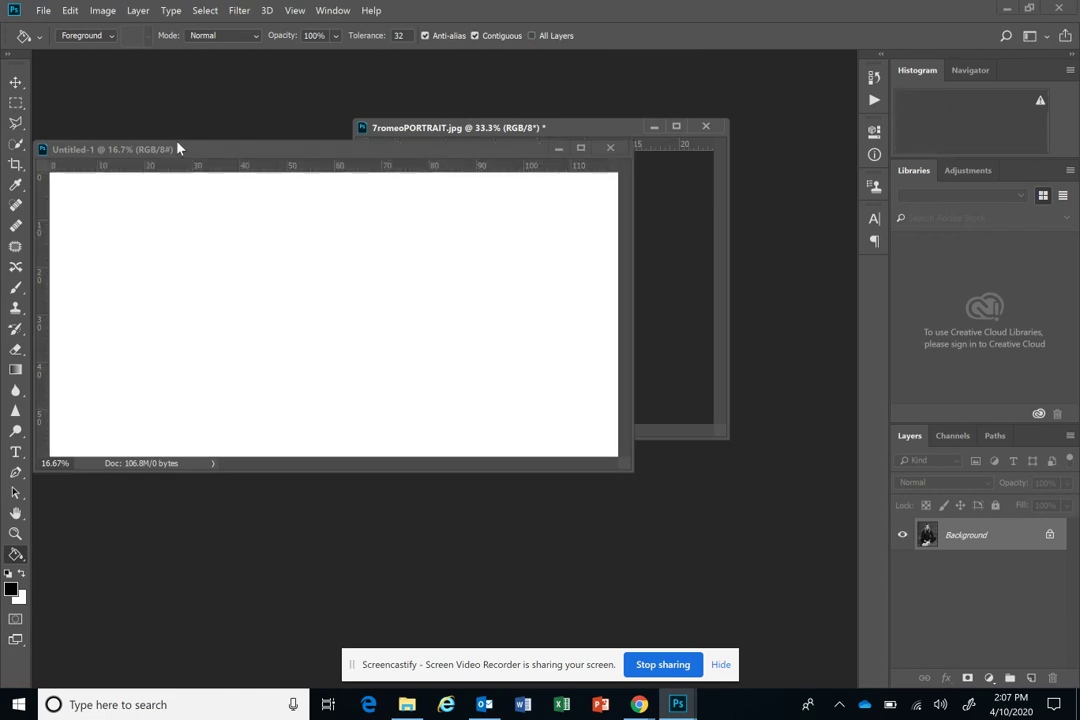
left_click(10, 590)
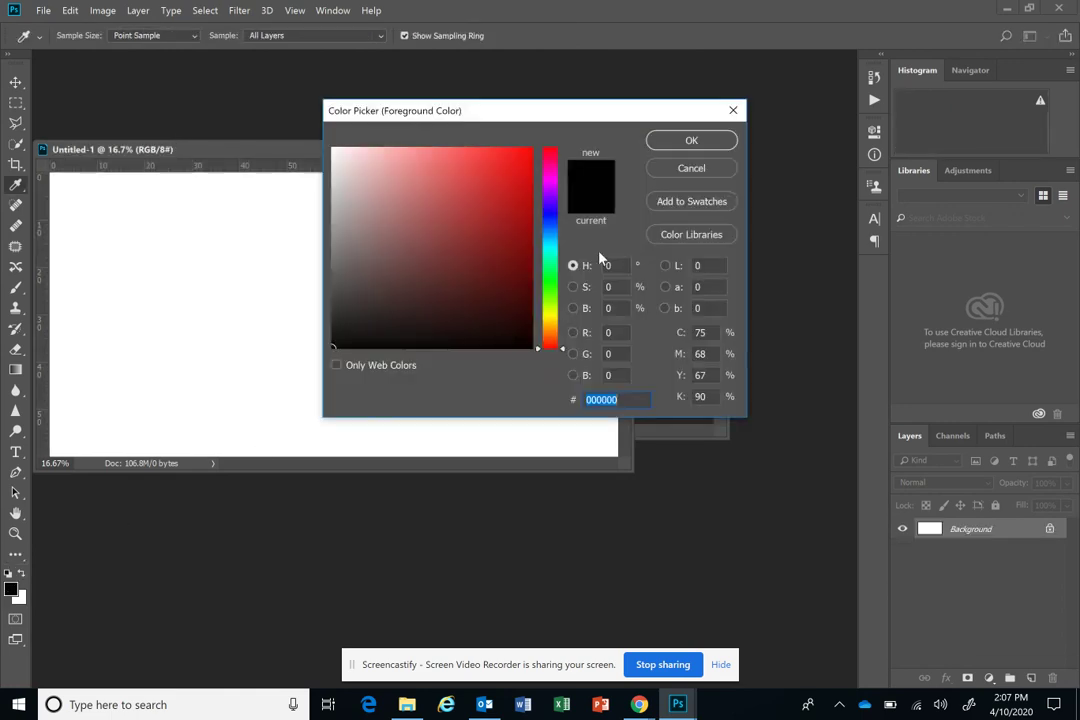
left_click_drag(351, 220, 300, 231)
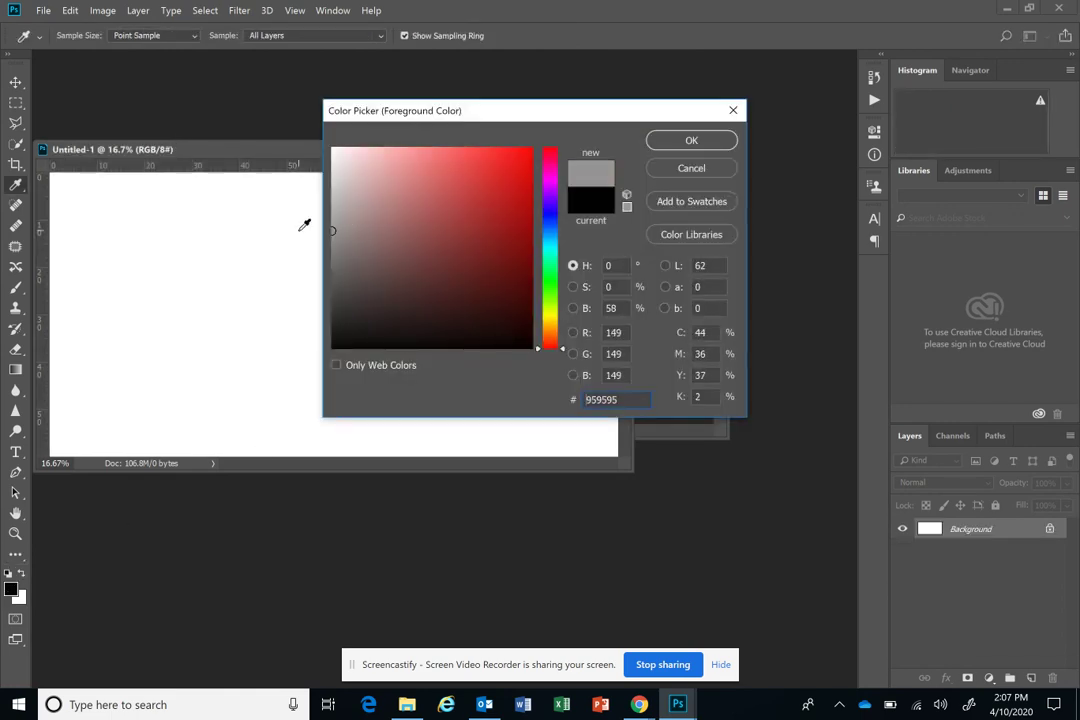
left_click(681, 148)
key("g")
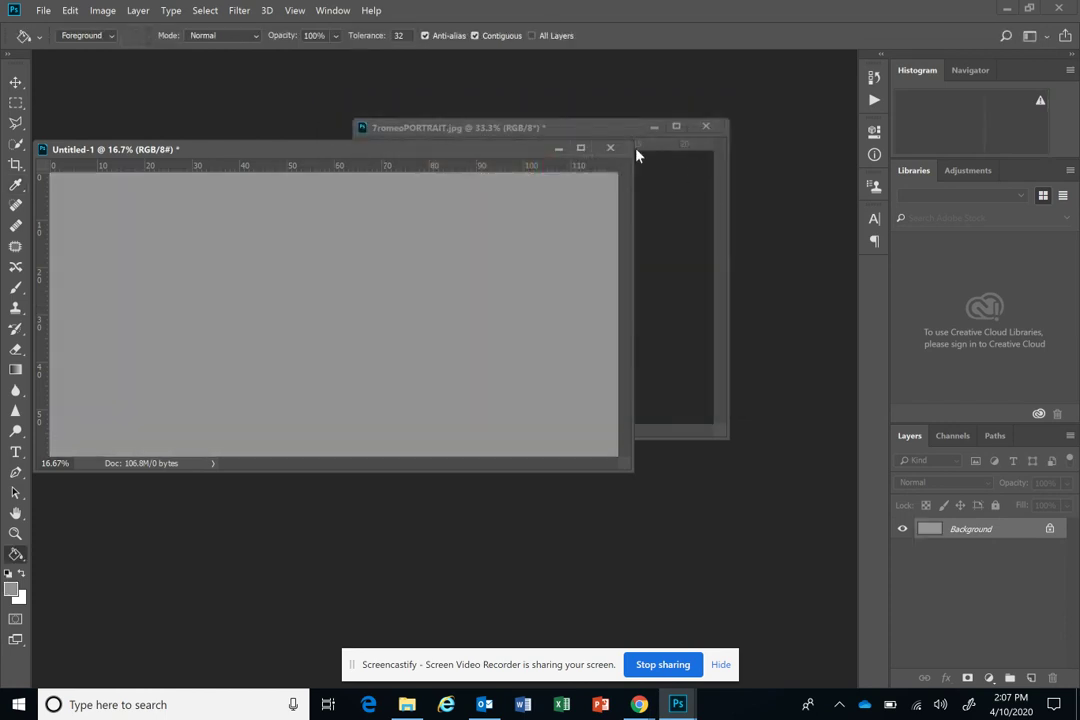
Step: Enlarge the portrait's canvas to 17 by 20 inches around the centred photo, giving it a white border
left_click(595, 133)
left_click_drag(595, 133, 680, 115)
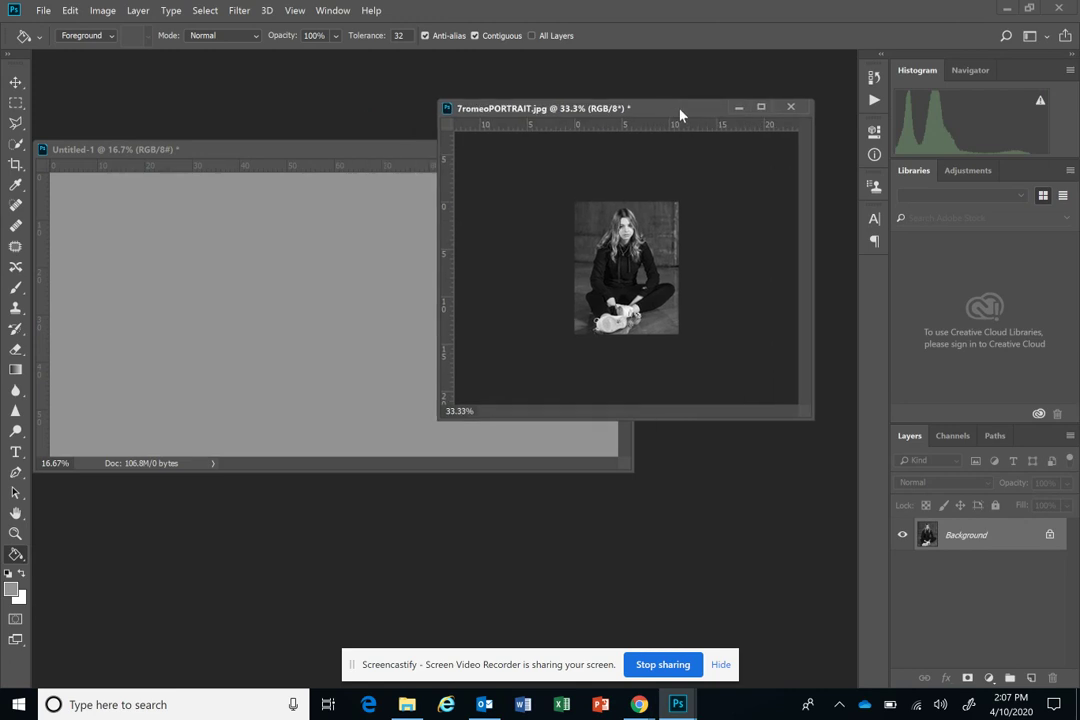
left_click(116, 12)
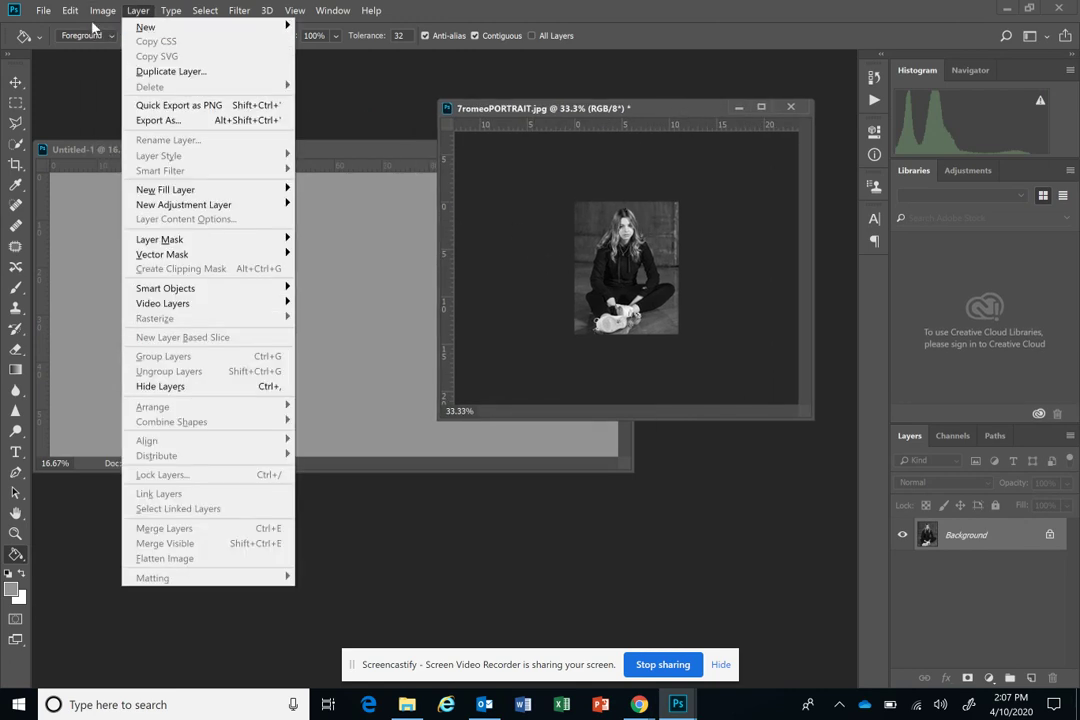
left_click(122, 129)
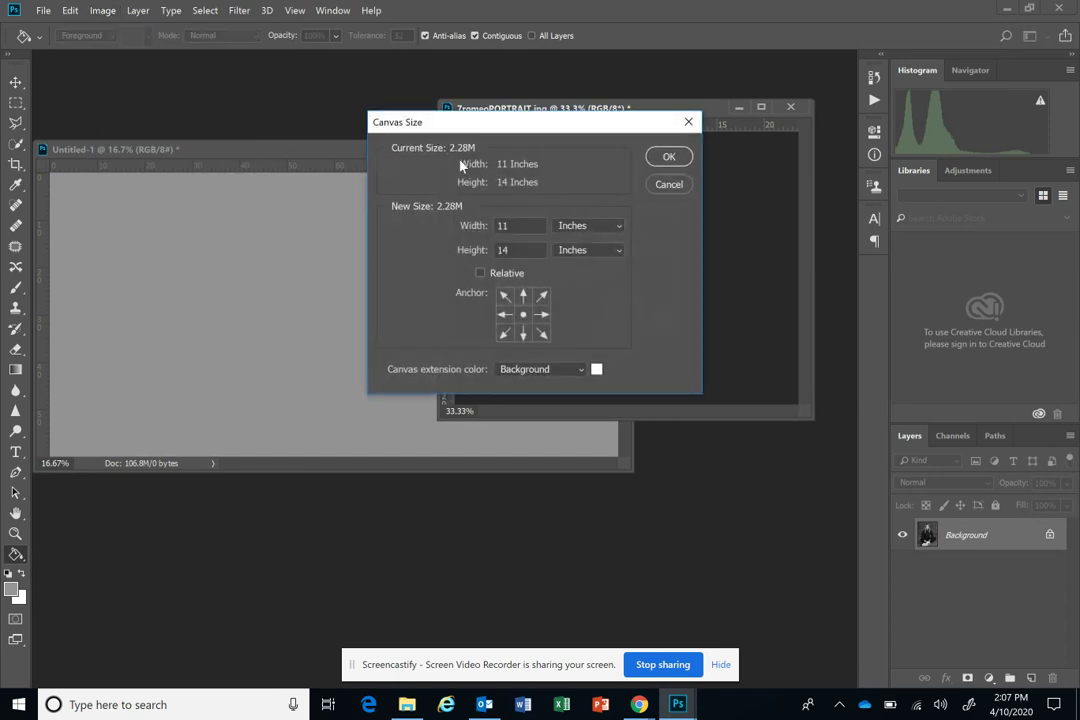
double_click(530, 228)
type("17")
double_click(526, 250)
type("20")
left_click(669, 158)
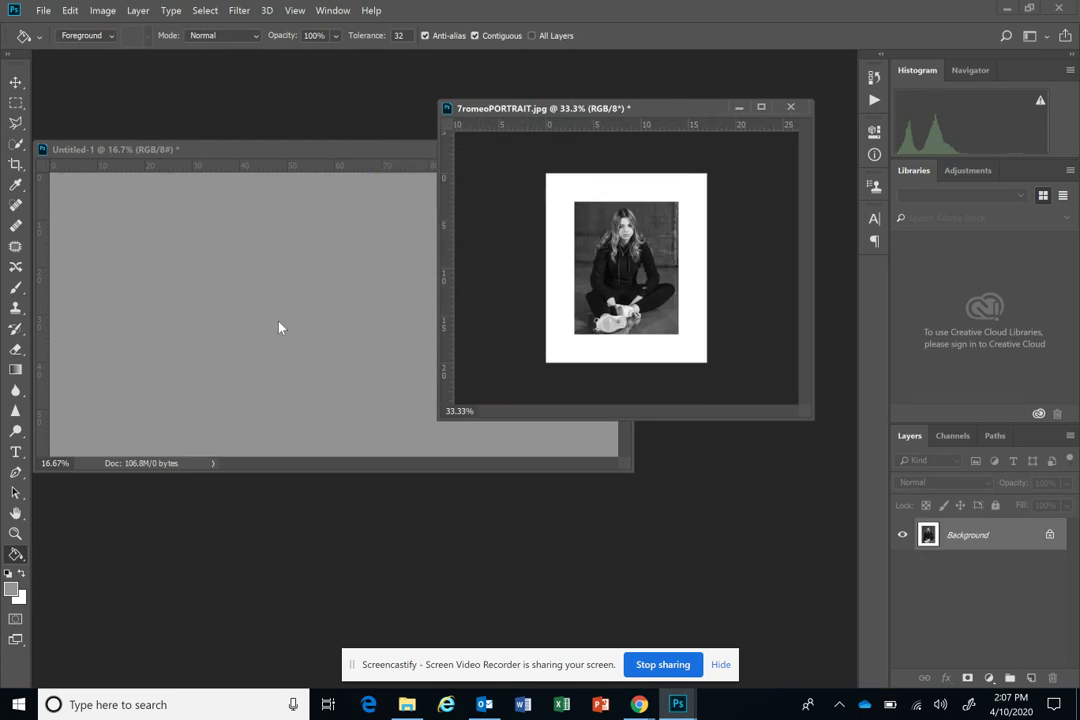
Step: Copy the bordered portrait into the upper-left area of the gray document and enlarge that document's window
left_click(15, 82)
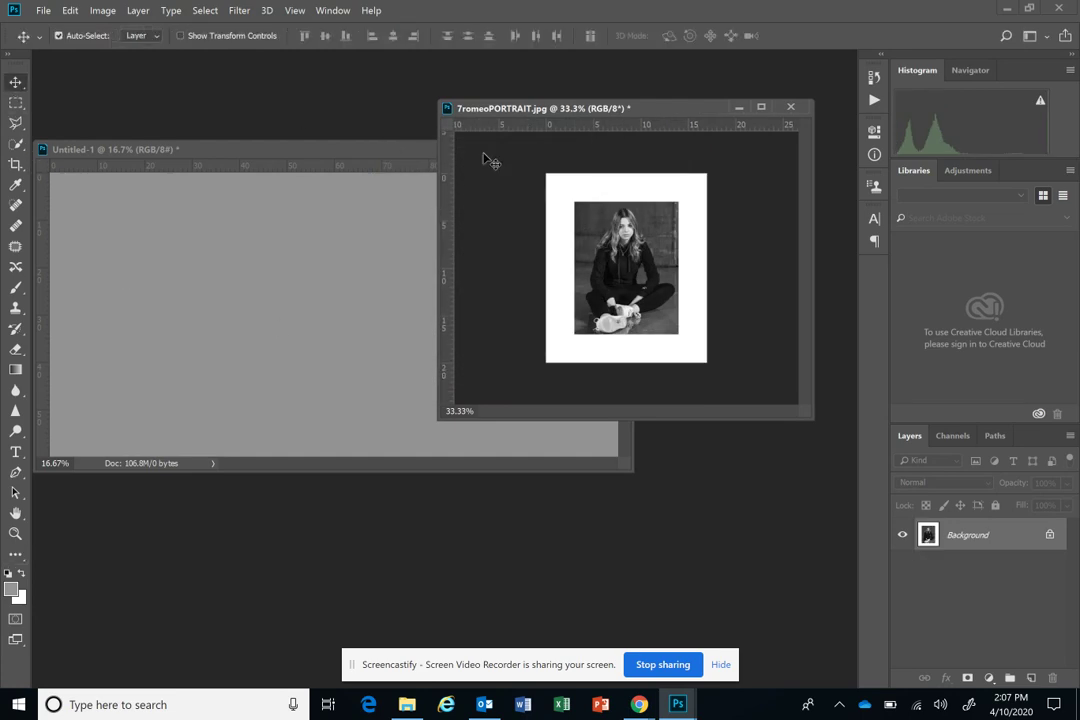
left_click_drag(587, 224, 109, 244)
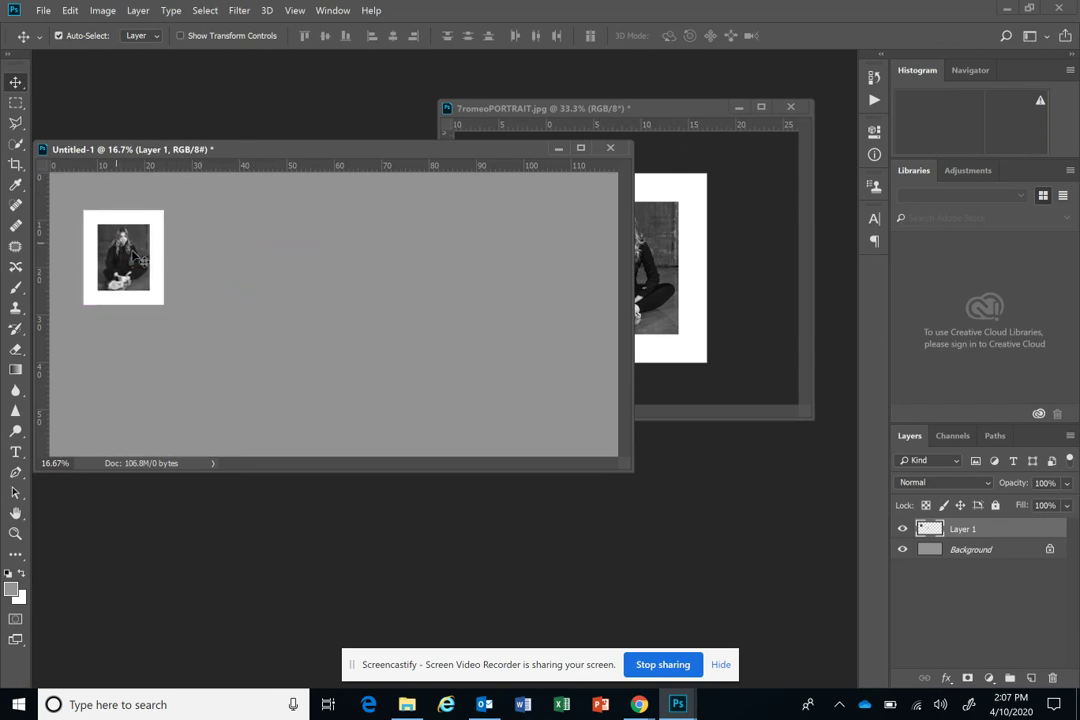
left_click_drag(624, 467, 755, 570)
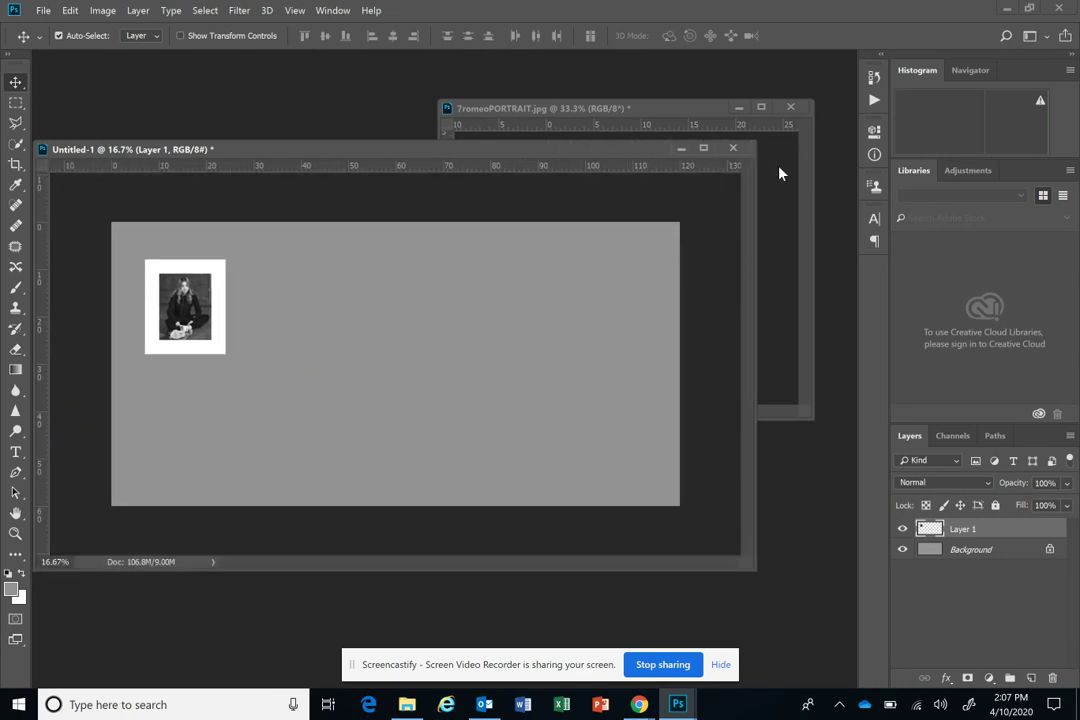
Step: Open romeo1sm_16x20.jpg, copy it into the gray document just right of the portrait, and put its source window away
left_click(407, 704)
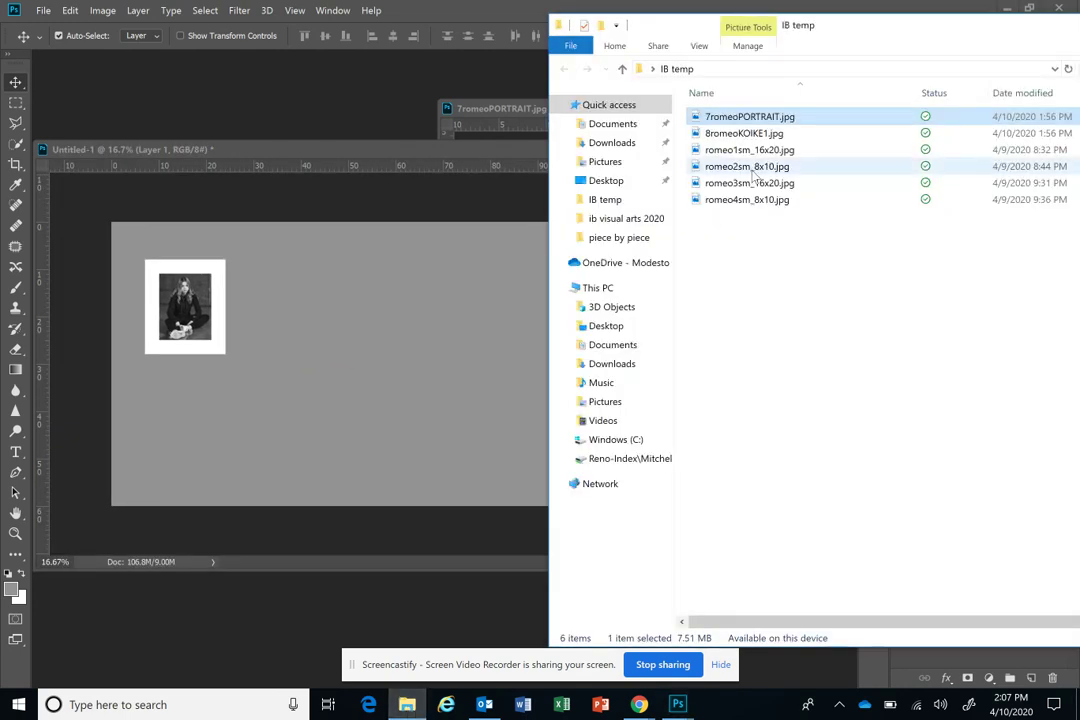
left_click_drag(745, 150, 347, 118)
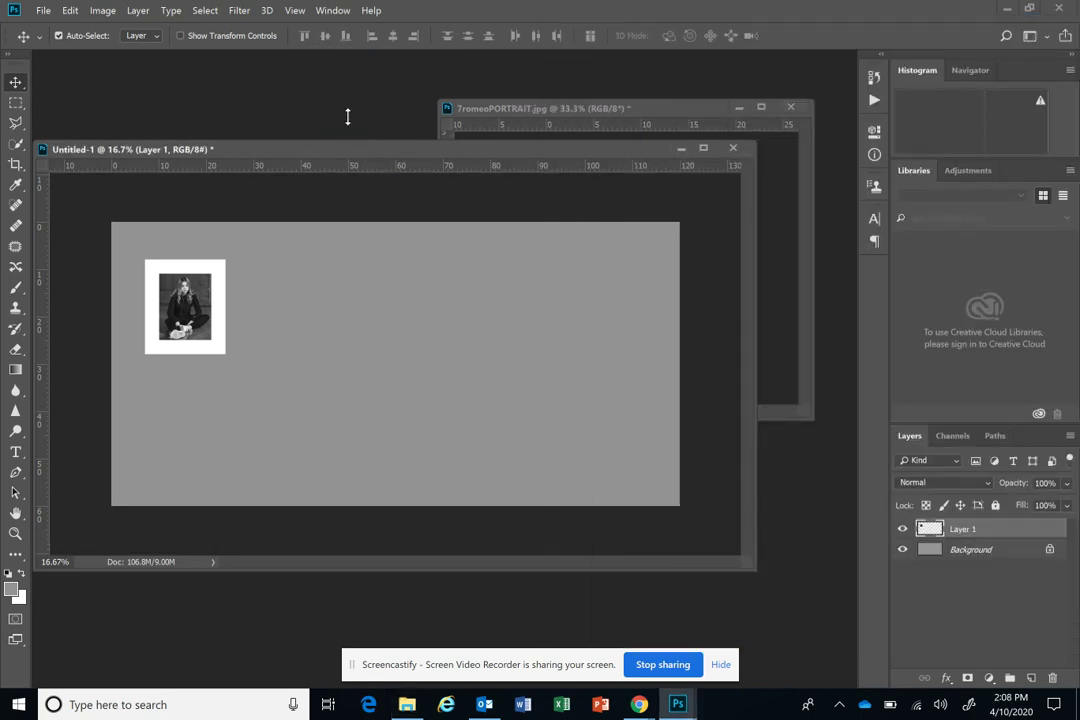
left_click_drag(132, 58, 556, 178)
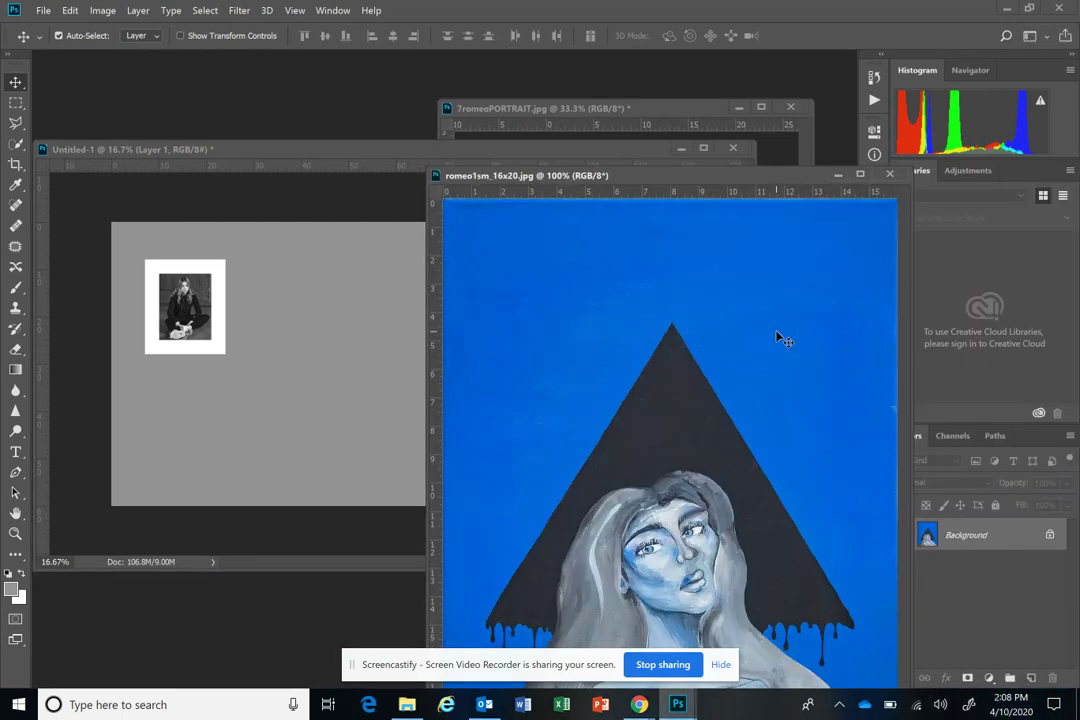
left_click_drag(731, 353, 293, 287)
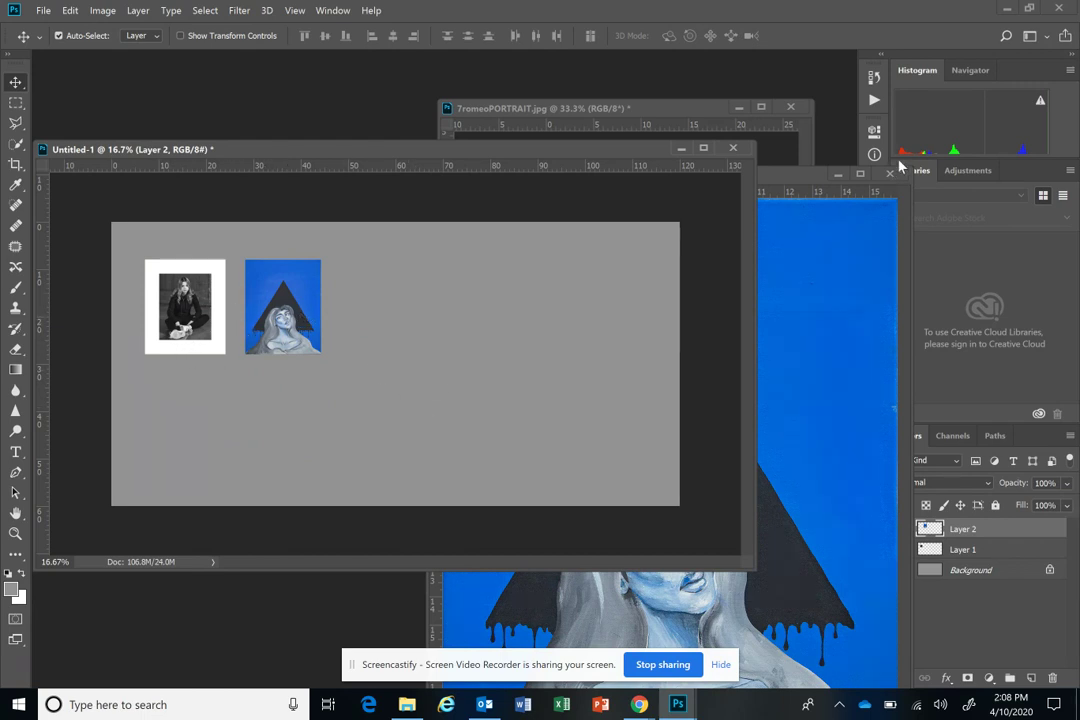
left_click(841, 178)
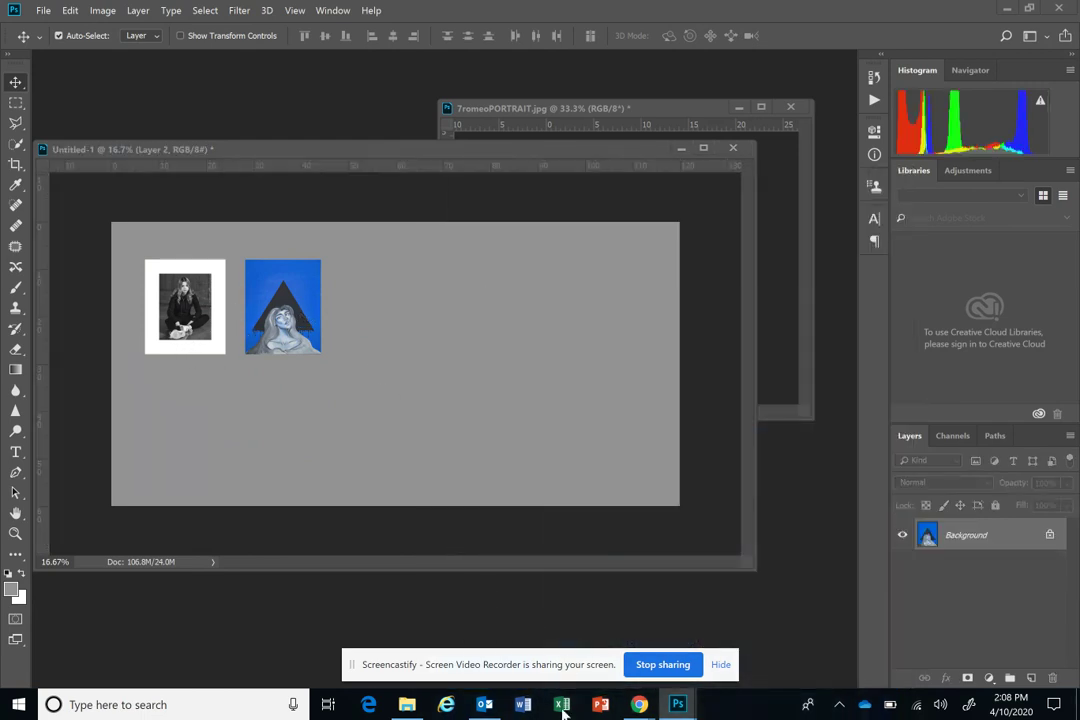
Step: Open romeo2sm_8x10.jpg and copy it into the gray document right of the blue painting, lining up their bottom edges
left_click(407, 705)
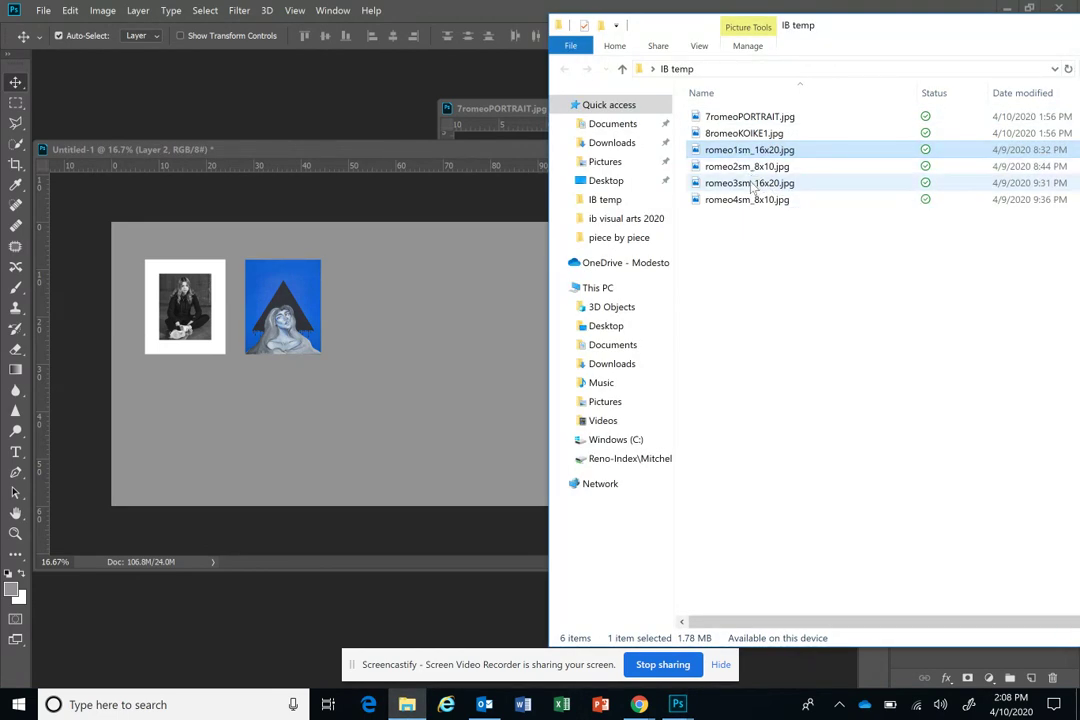
left_click_drag(747, 166, 362, 126)
left_click_drag(142, 62, 790, 160)
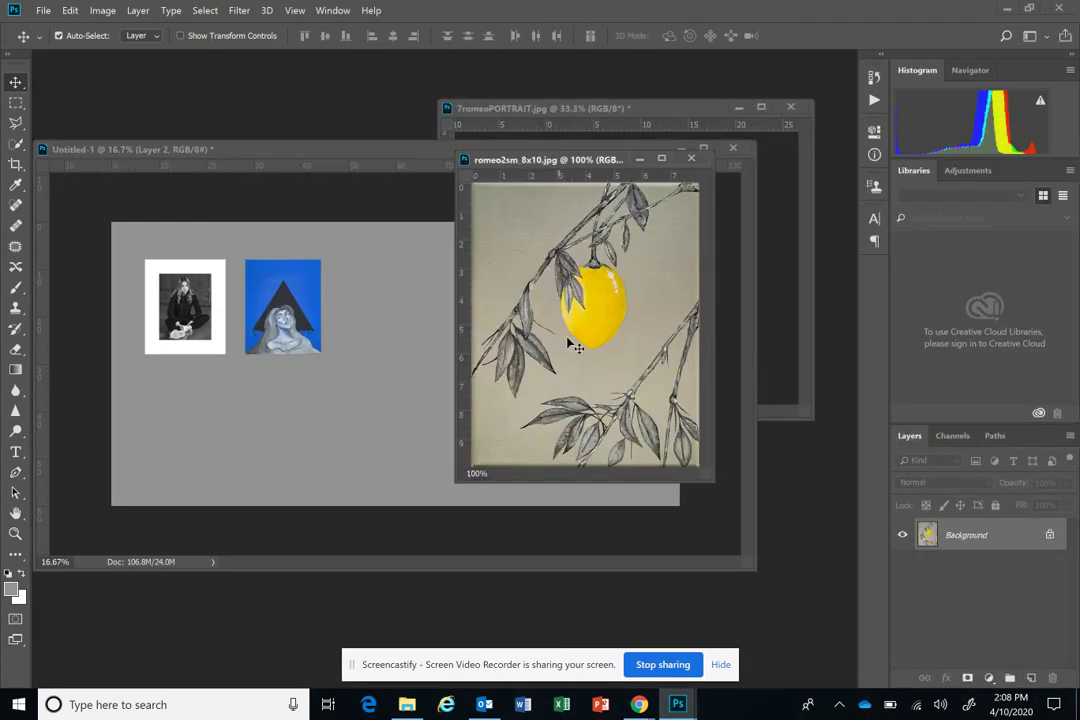
left_click_drag(569, 344, 360, 331)
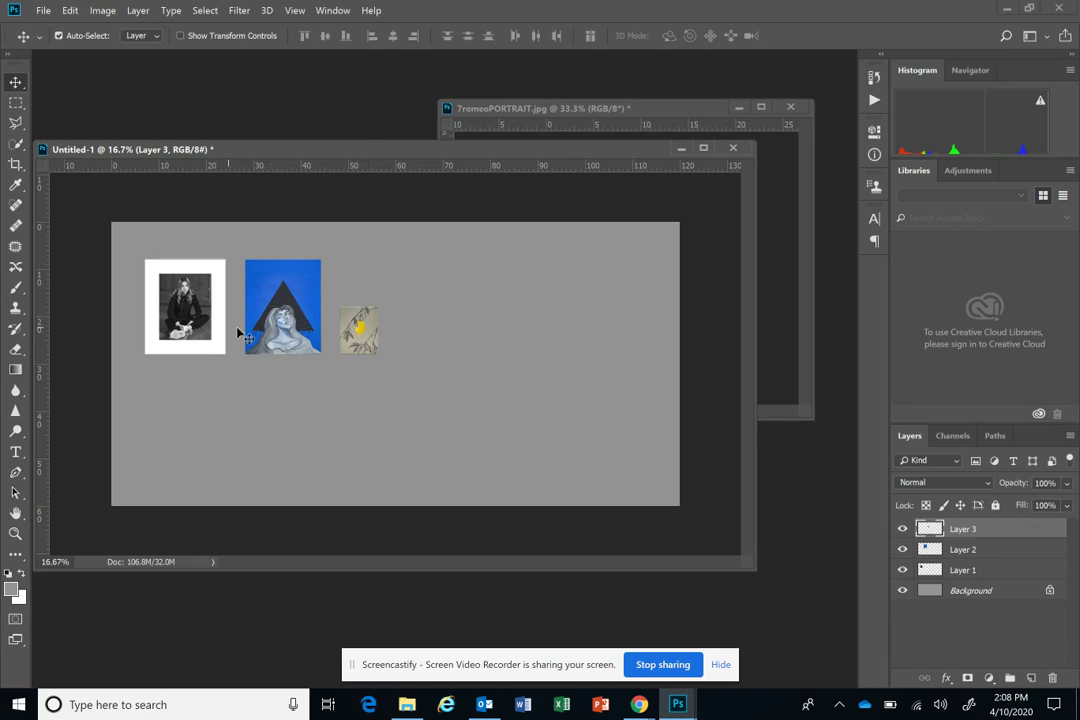
mouse_move(446, 168)
left_mouse_down()
mouse_move(429, 328)
mouse_move(429, 166)
left_mouse_up()
mouse_move(370, 330)
left_mouse_down()
mouse_move(409, 320)
mouse_move(382, 333)
left_mouse_up()
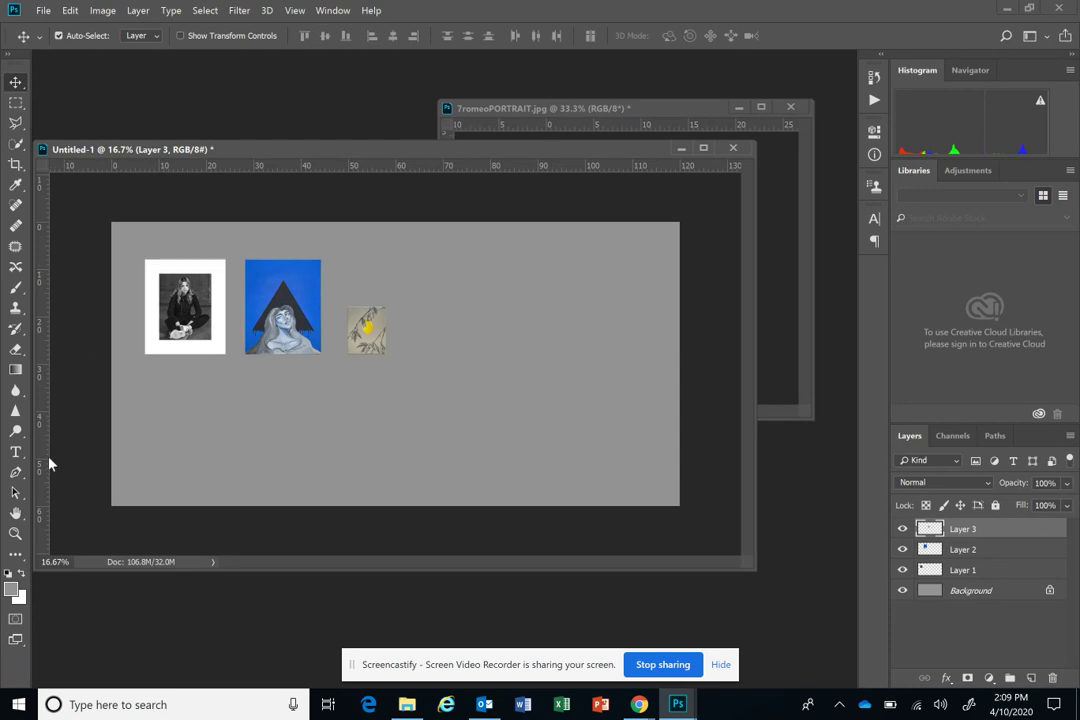
key("z")
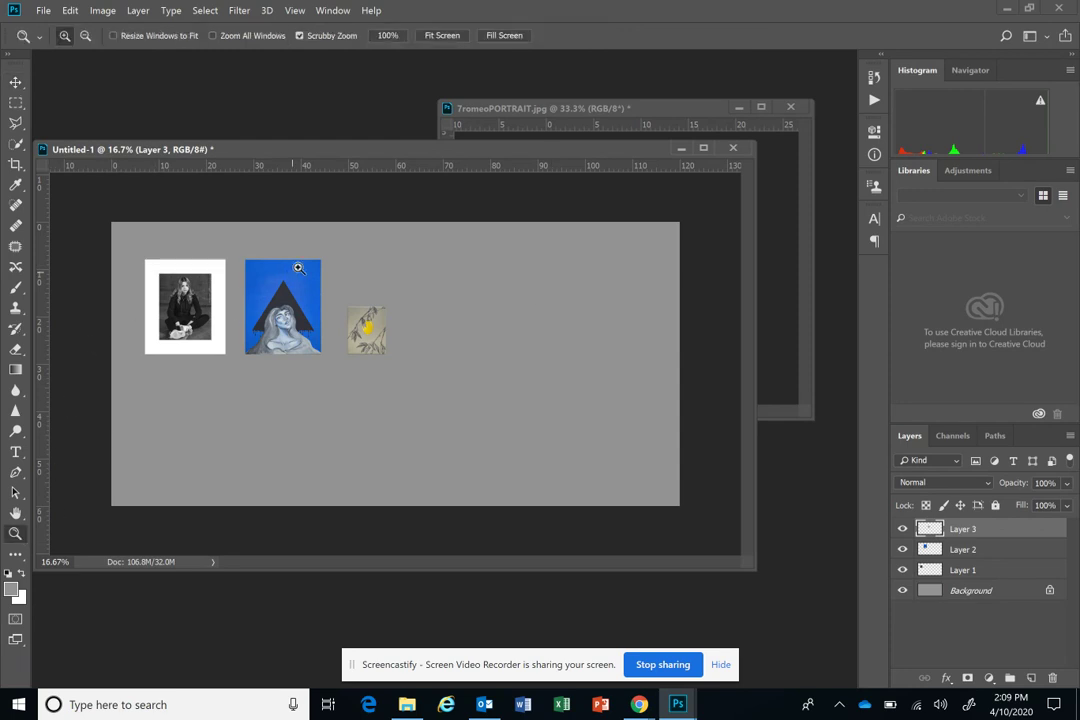
left_click(359, 346)
left_click(404, 349)
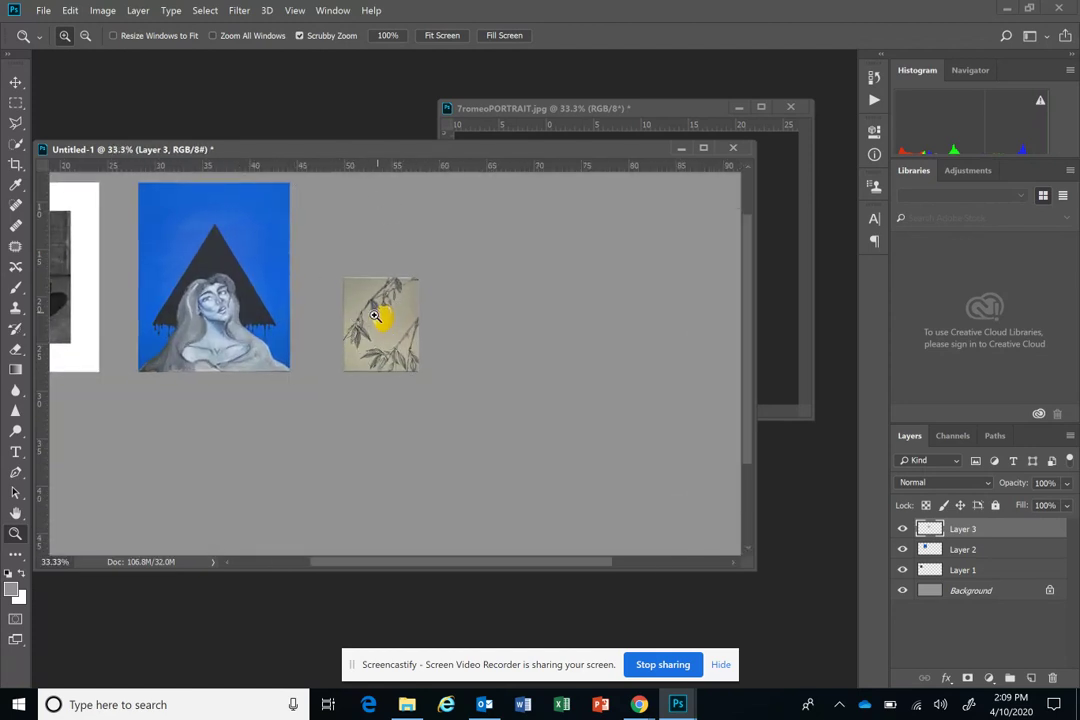
left_click(273, 327, "alt")
left_click(273, 327, "alt")
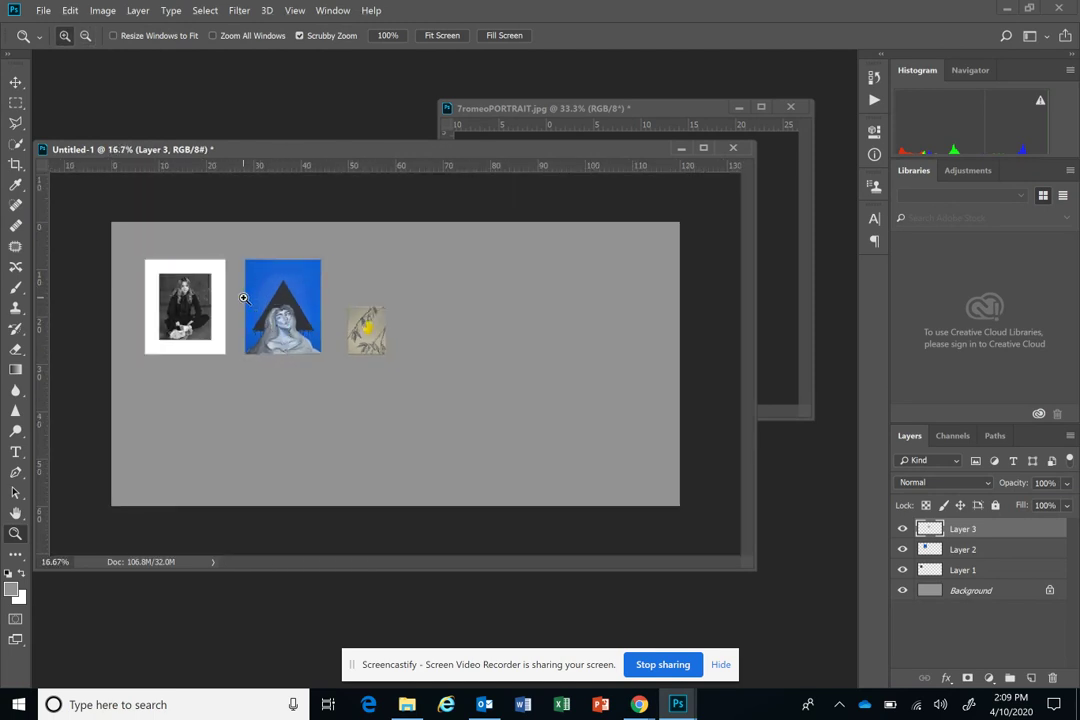